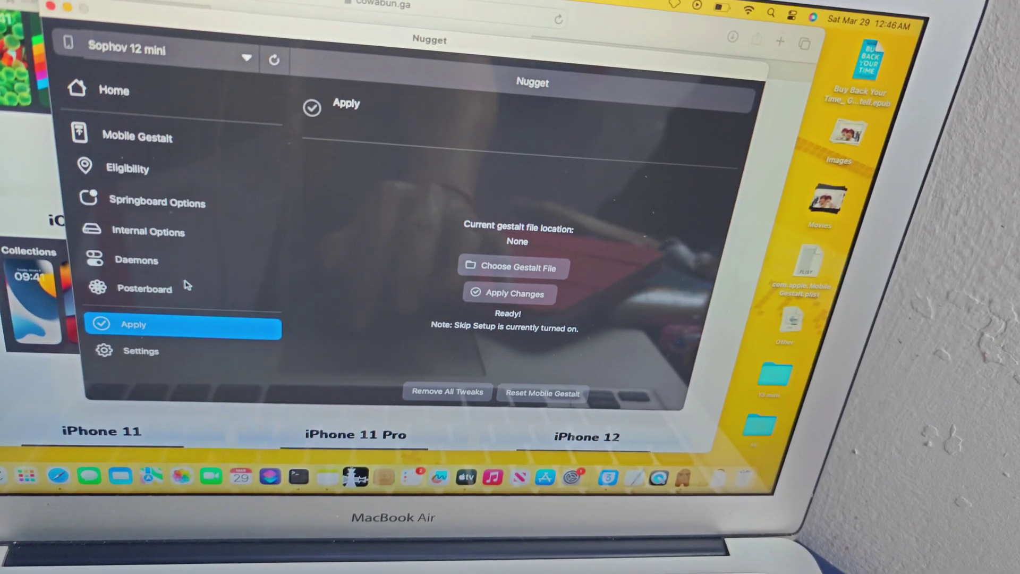
- Tick Modify on Nugget's Posterboard page, then go back to the Apply page
left_click(144, 262)
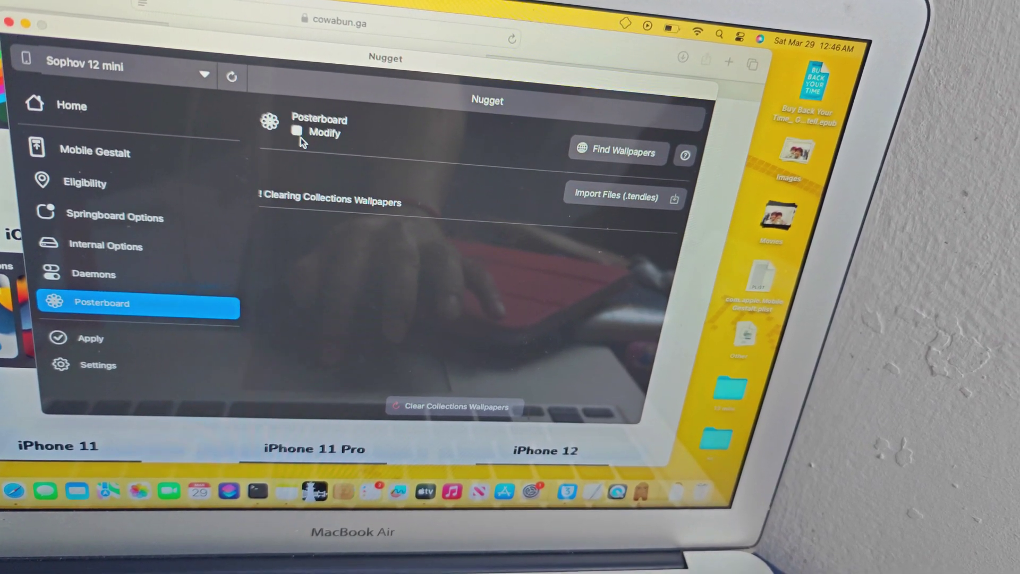
left_click(301, 137)
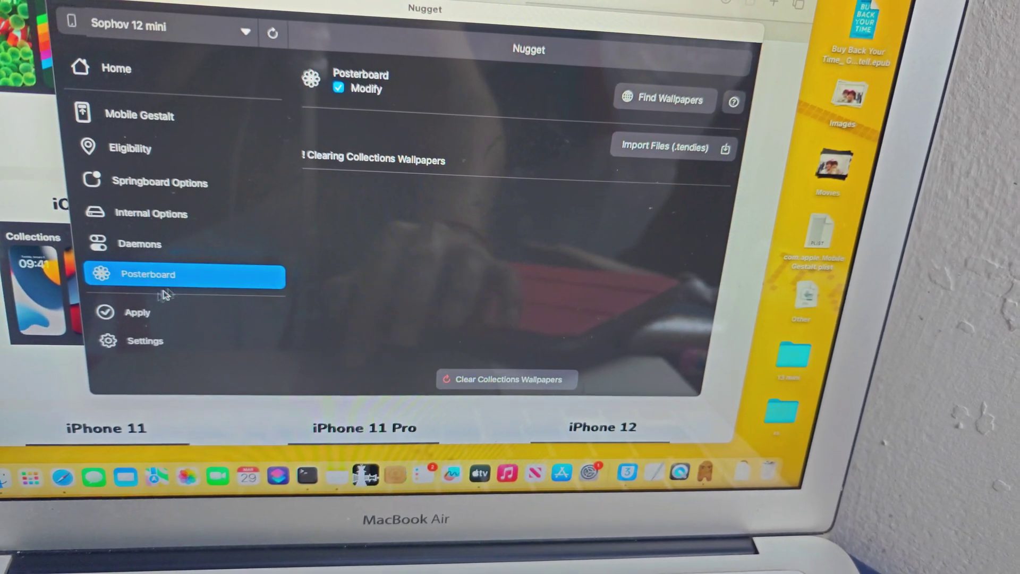
left_click(91, 311)
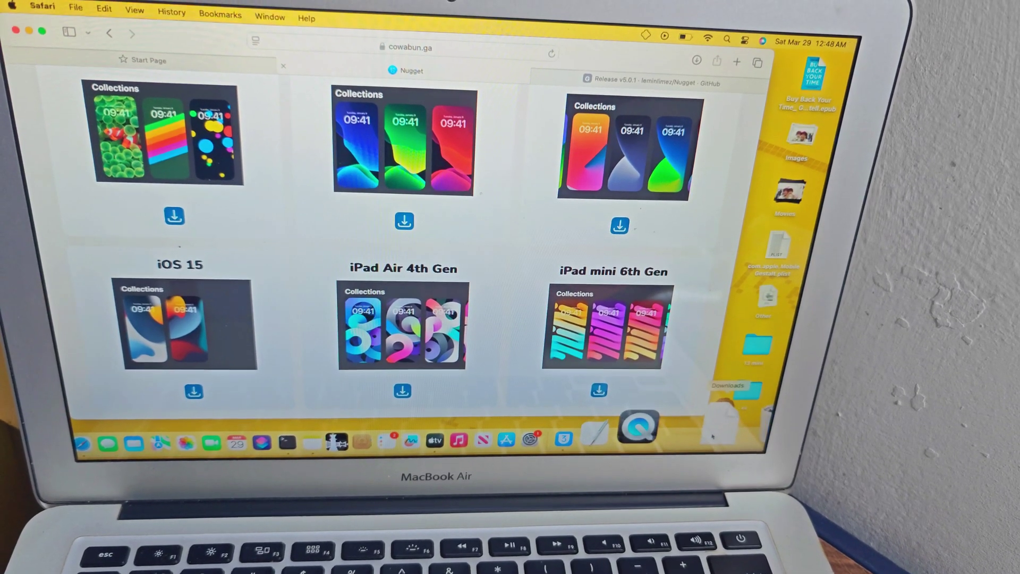
- Check the downloaded .tendies wallpaper files in the Dock's Downloads stack
left_click(722, 408)
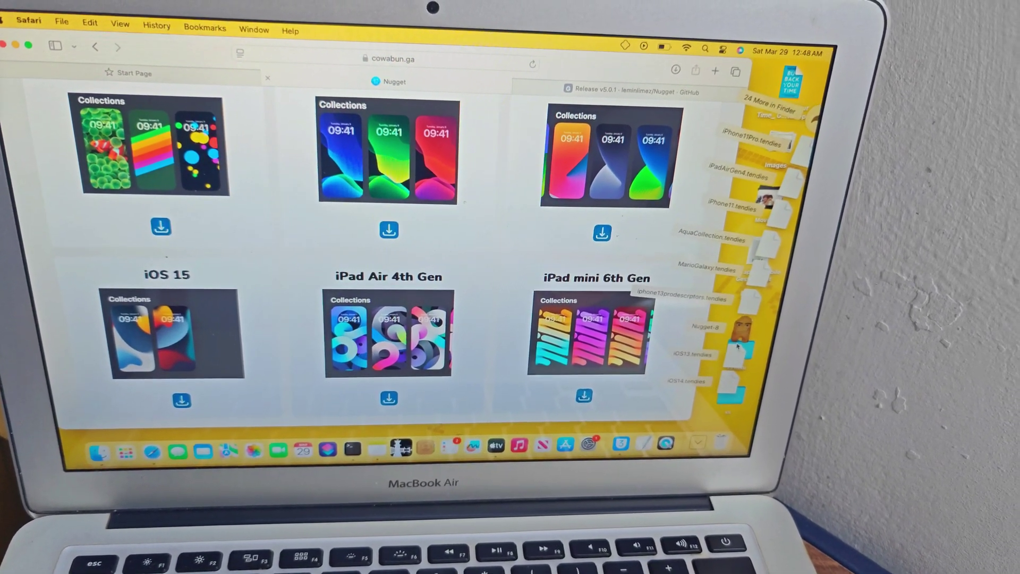
left_click(494, 295)
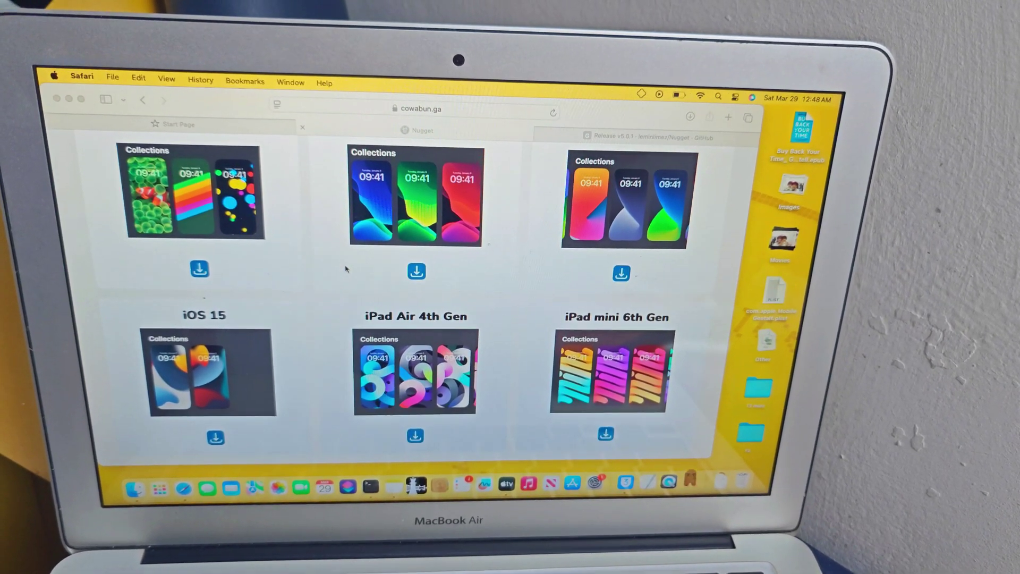
scroll(393, 255, "up", 3)
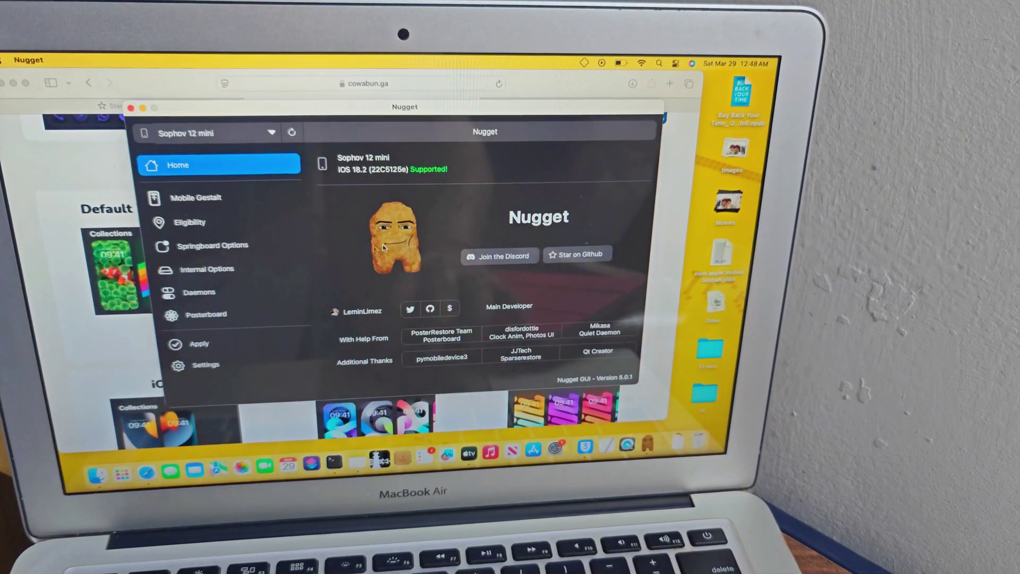
- Open the Import Files (.tendies) file chooser on the Posterboard page
left_click(232, 314)
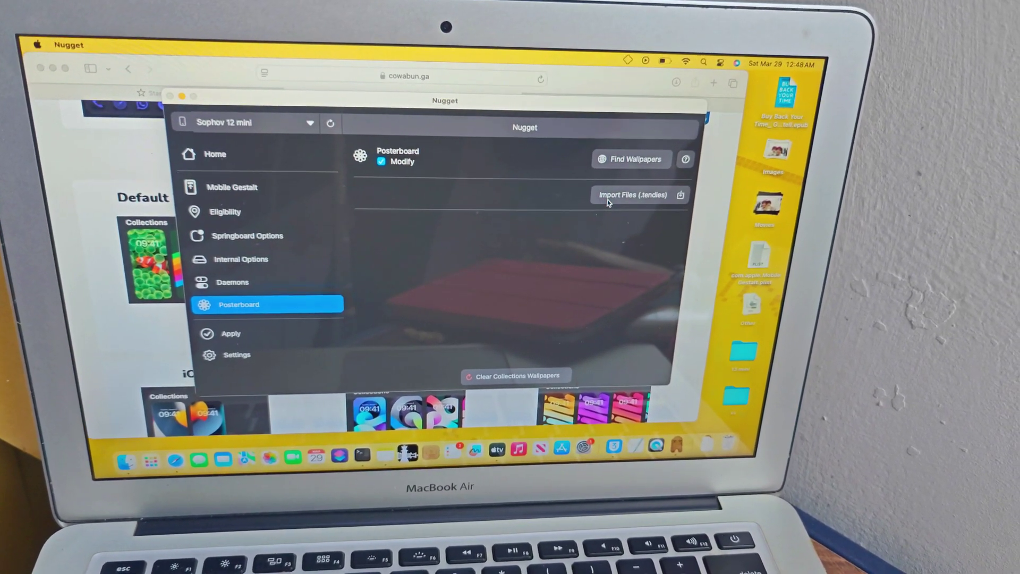
left_click(608, 203)
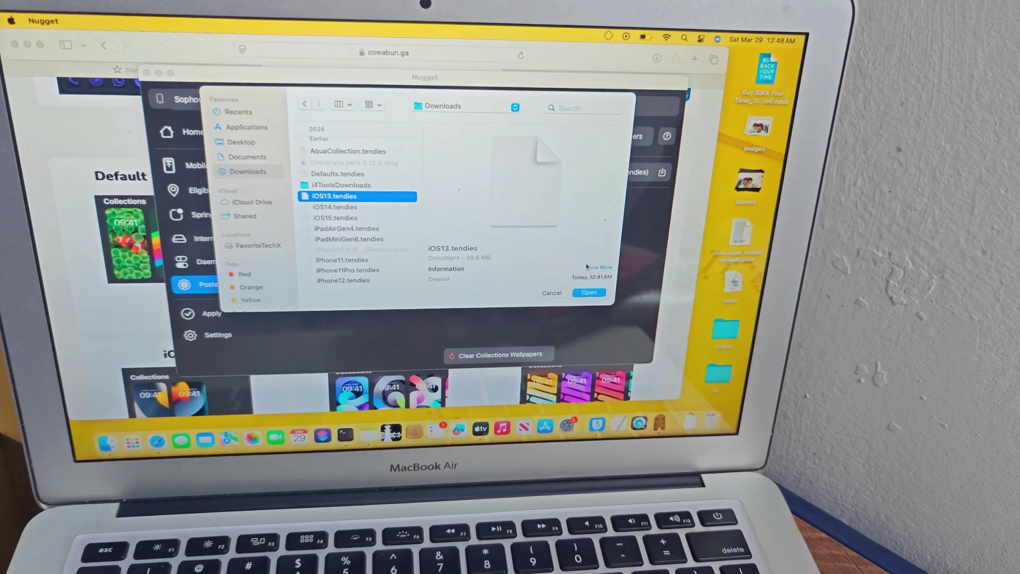
- Import iOS13.tendies and iOS14.tendies from Downloads into Posterboard
left_click(590, 293)
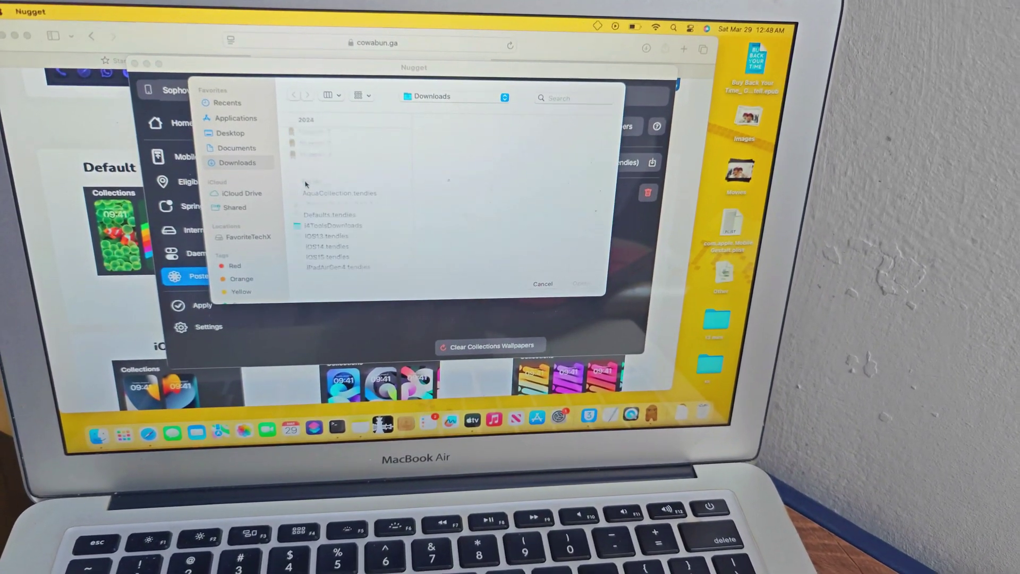
double_click(324, 177)
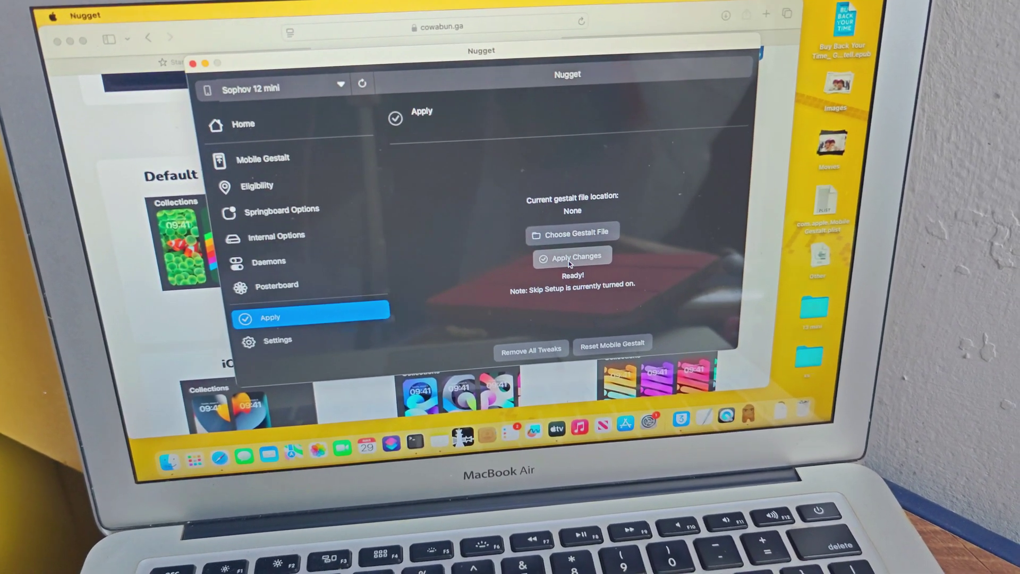
- Apply the iOS13 and iOS14 wallpaper changes and let the iPhone restart
left_click(577, 249)
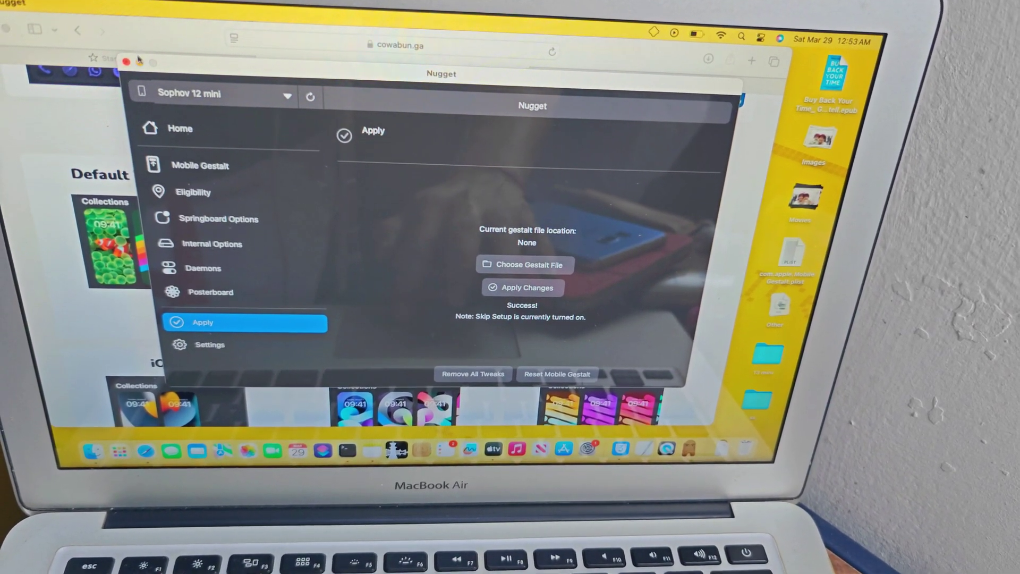
- Close the app, review the .tendies downloads, and bring Nugget back to front
left_click(127, 59)
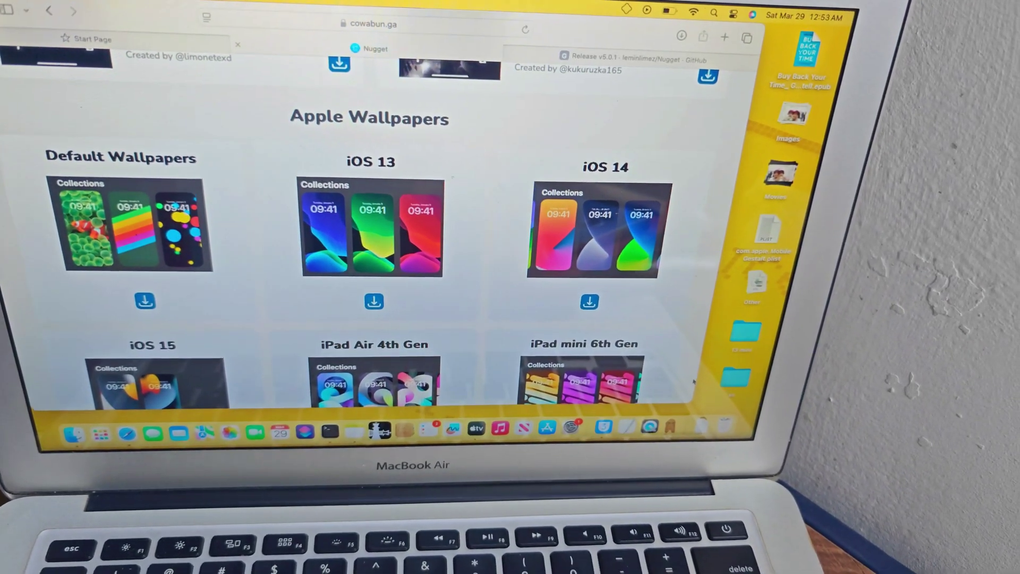
left_click(705, 403)
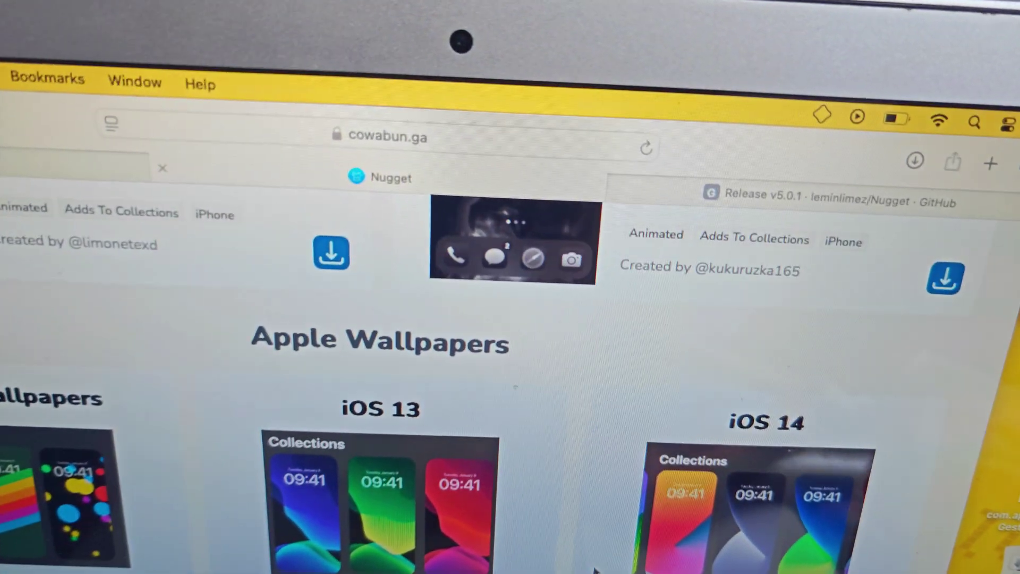
scroll(594, 479, "up", 3)
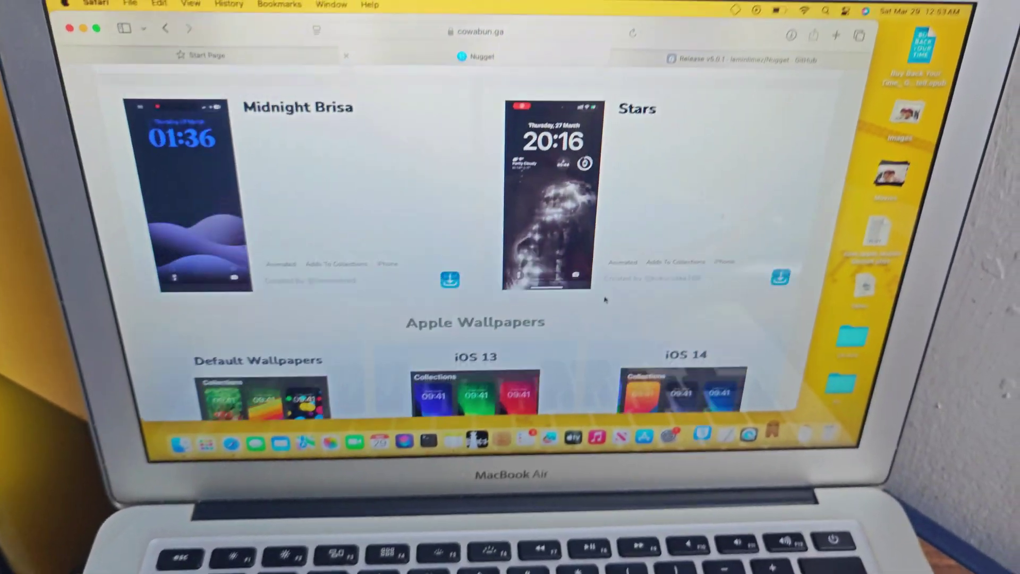
scroll(605, 300, "up", 10)
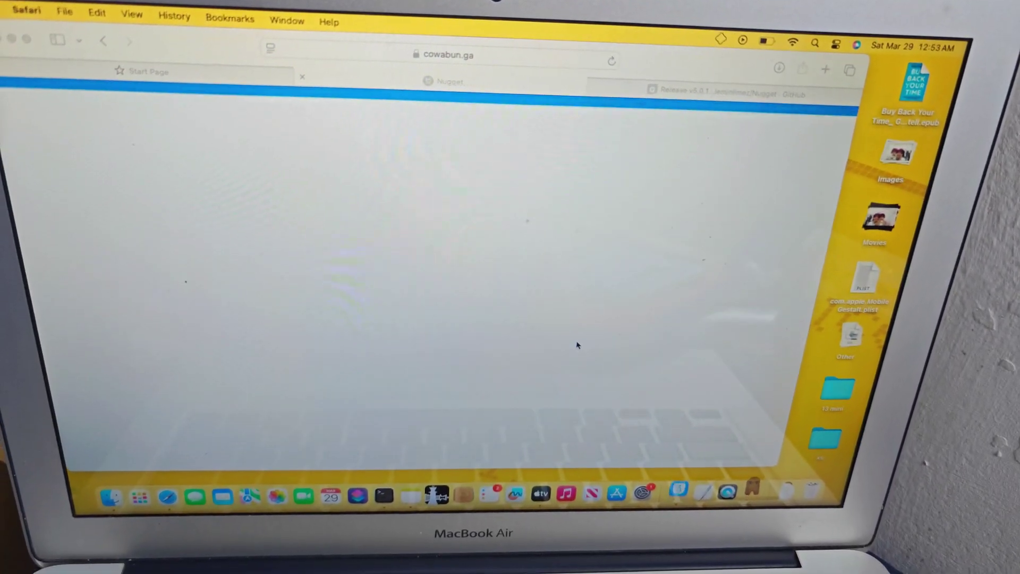
key("super+Tab")
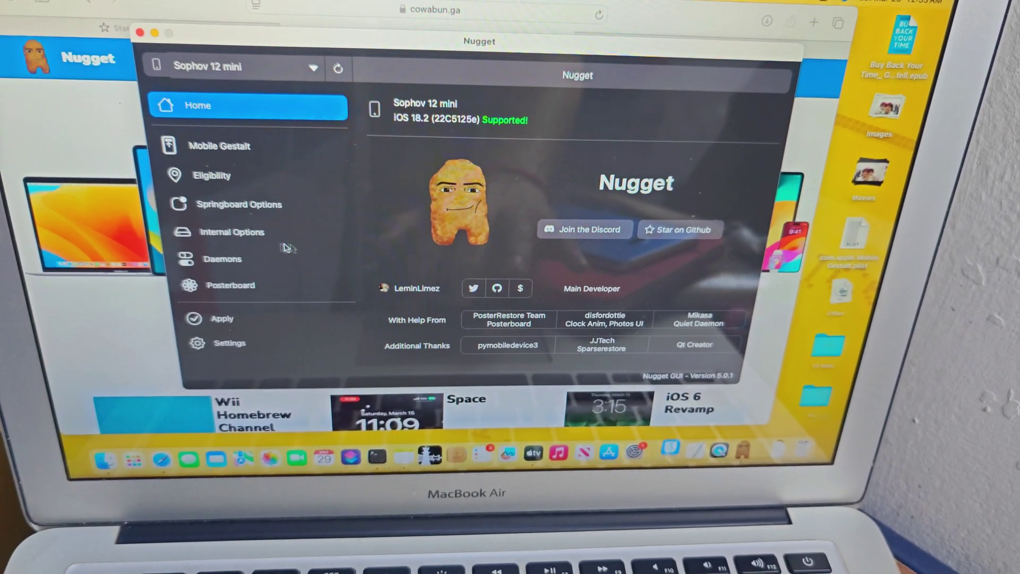
- Import iOS15.tendies into Posterboard from the Downloads file dialog
left_click(271, 282)
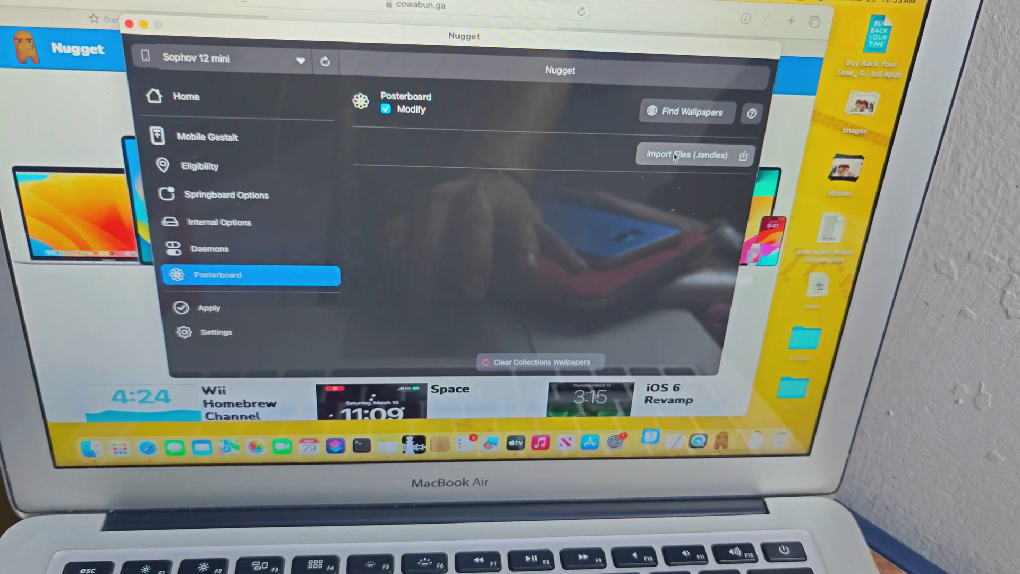
left_click(676, 152)
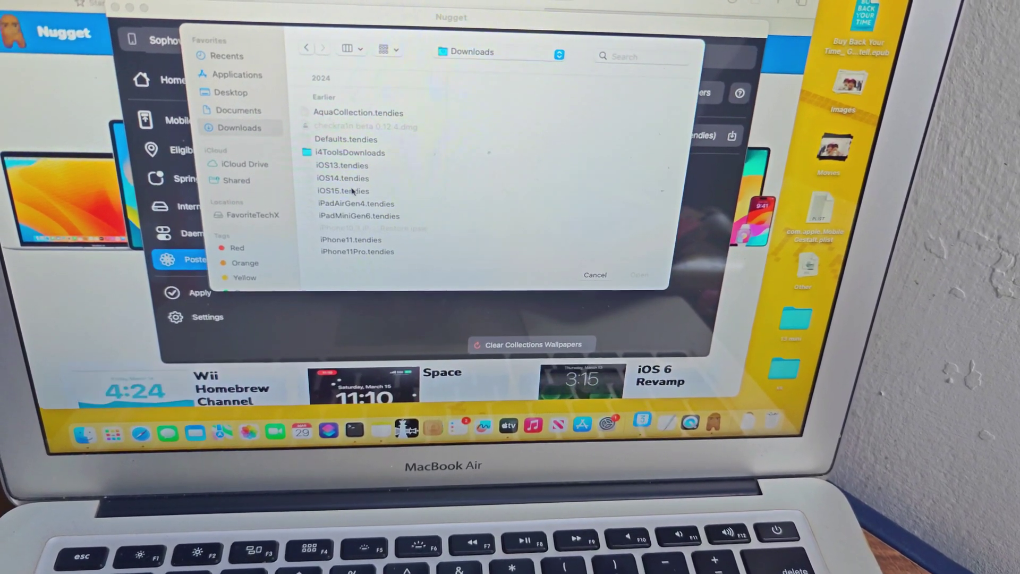
double_click(353, 192)
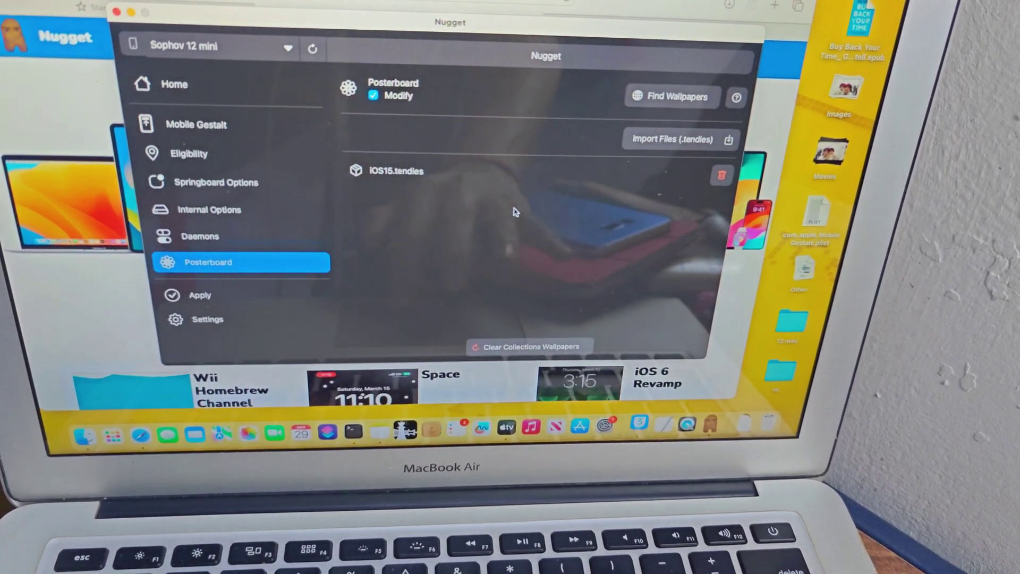
- Apply the iOS15 wallpaper, acknowledge the restore message, and close Nugget
left_click(238, 296)
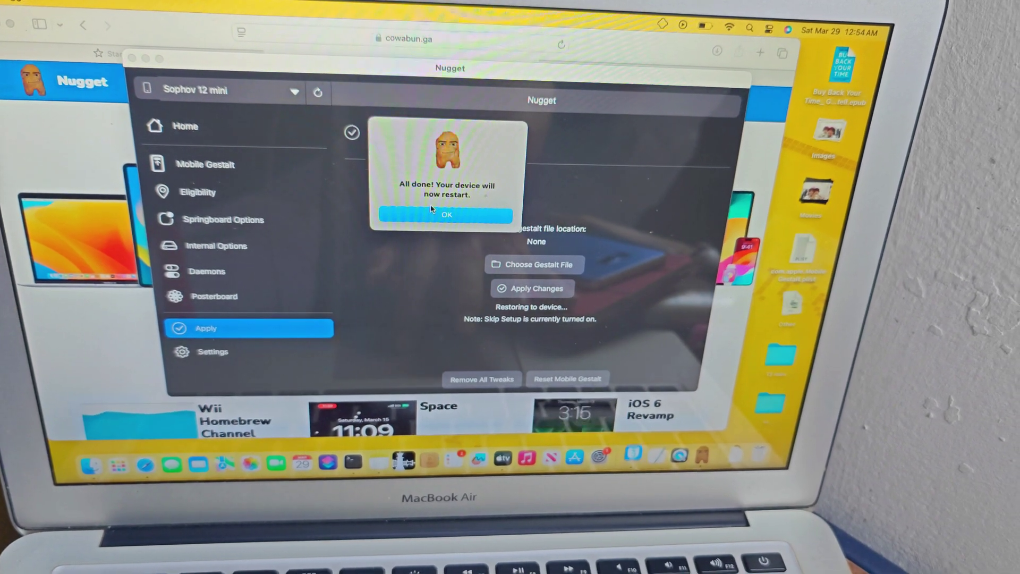
left_click(434, 217)
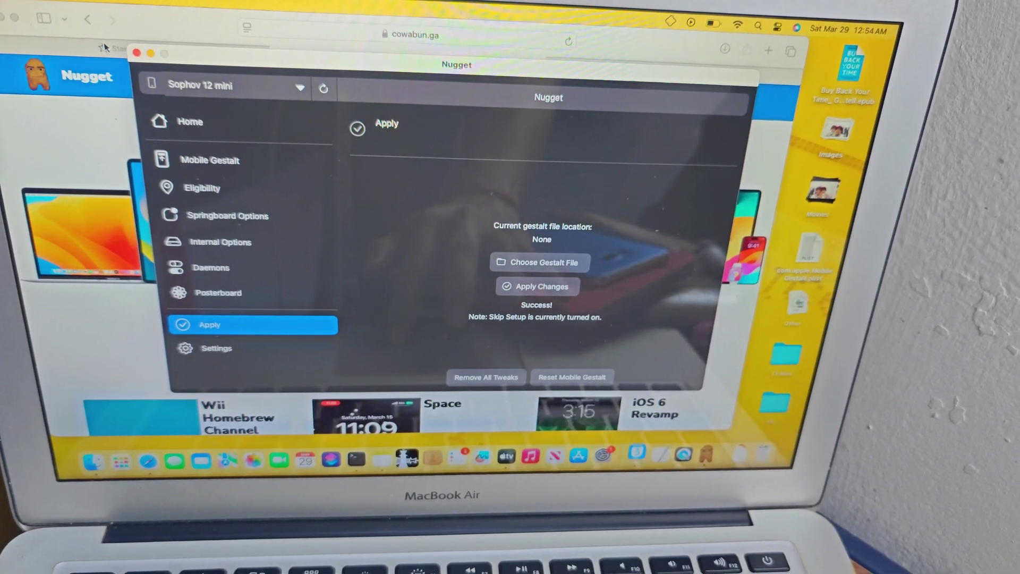
left_click(144, 57)
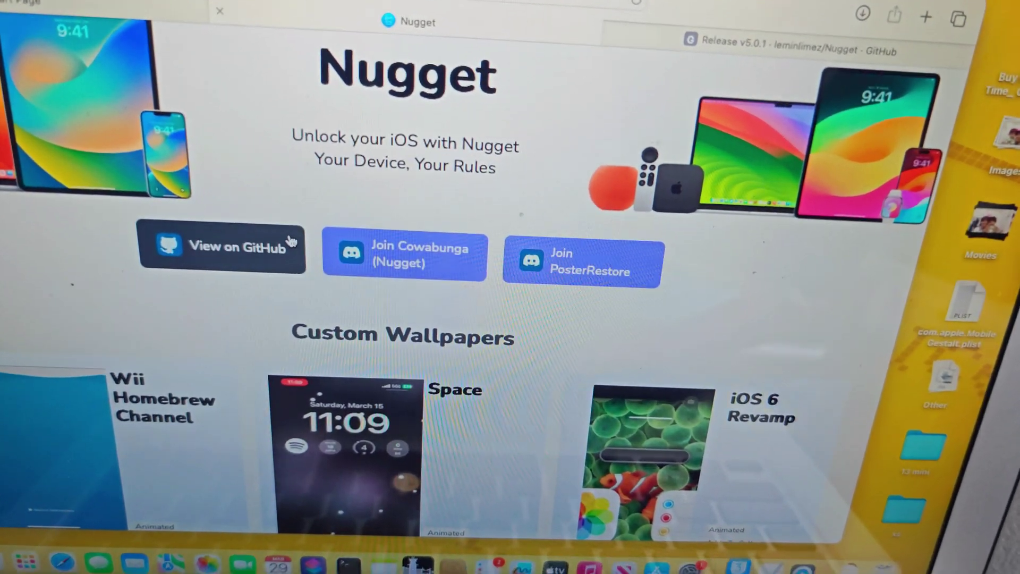
scroll(287, 239, "up", 3)
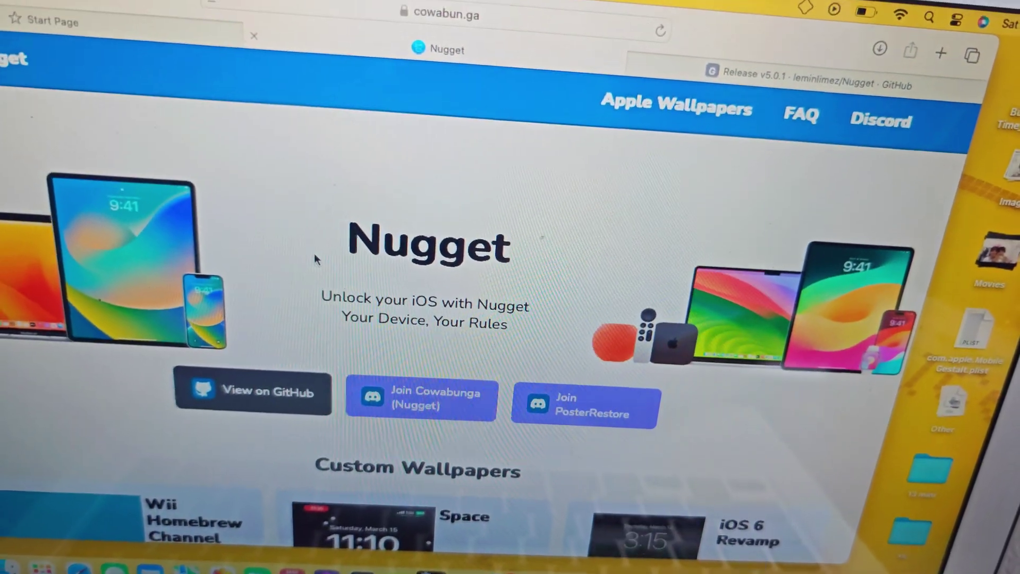
scroll(344, 293, "down", 4)
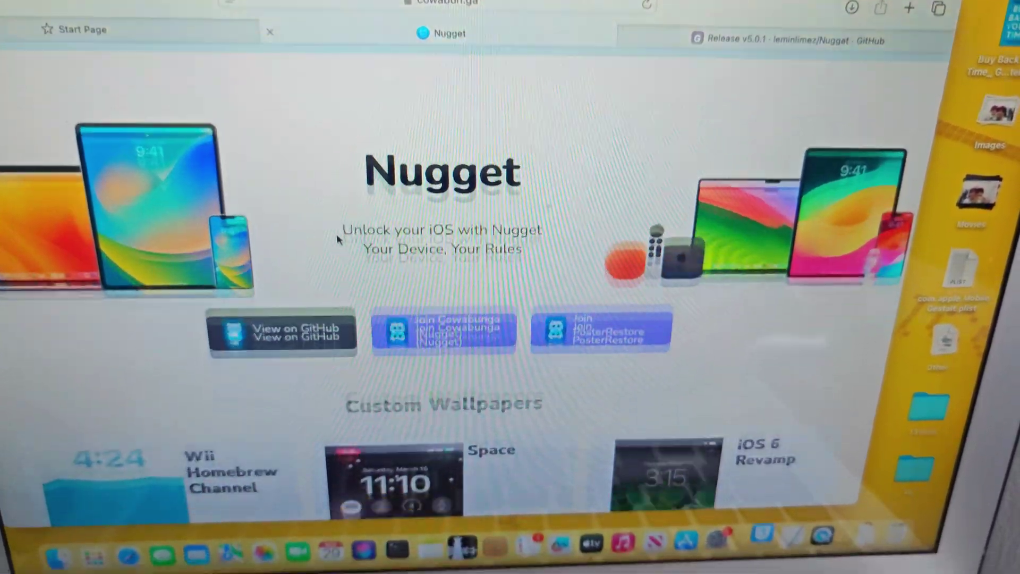
scroll(344, 226, "down", 3)
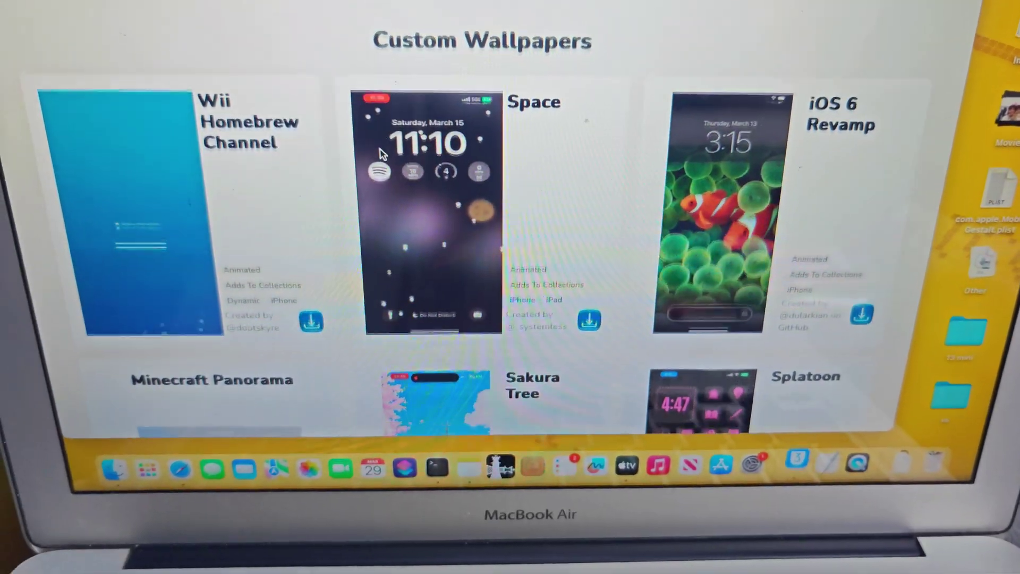
scroll(386, 156, "up", 1)
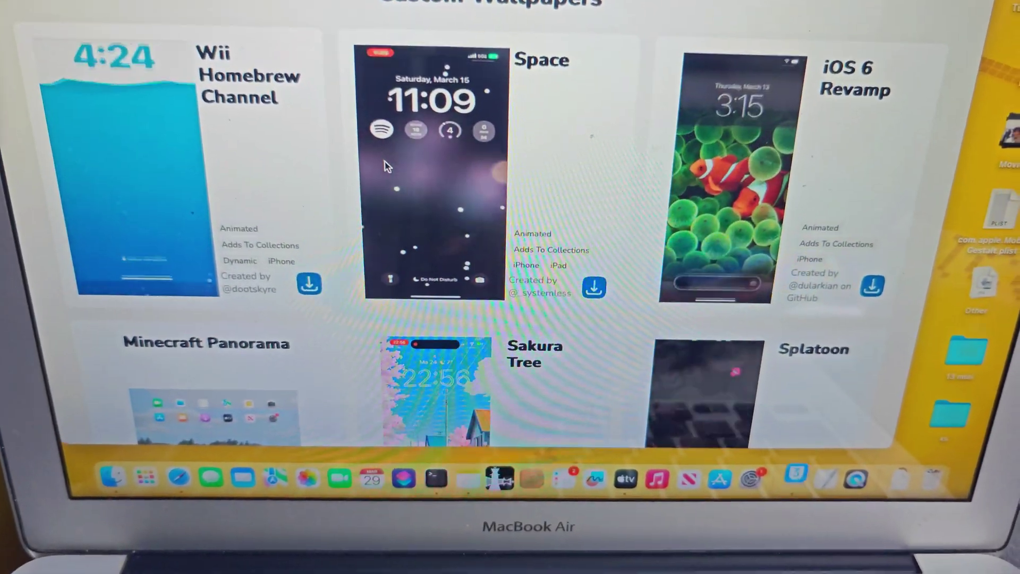
scroll(383, 168, "down", 6)
scroll(382, 168, "up", 3)
scroll(383, 168, "up", 1)
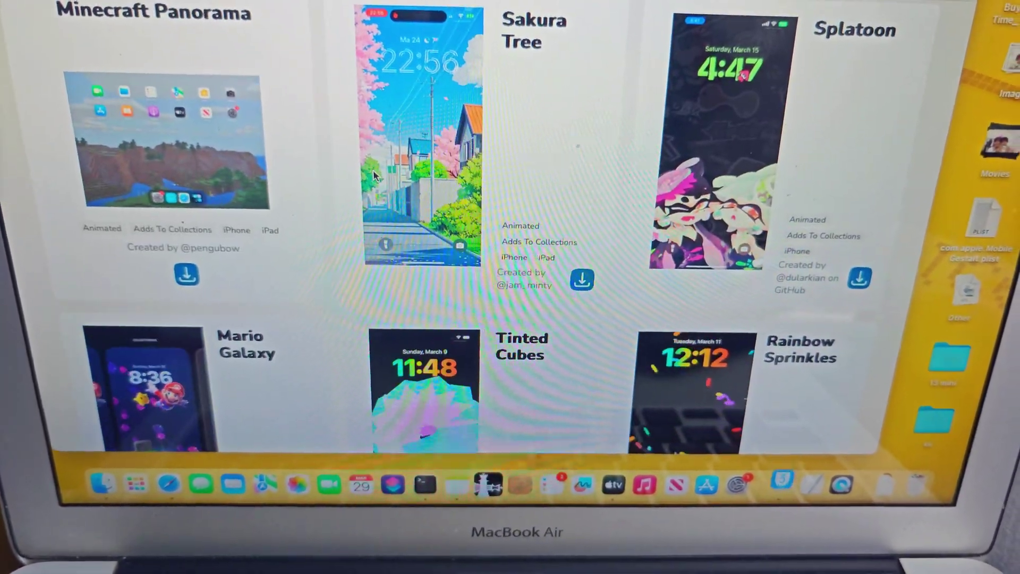
scroll(373, 170, "down", 6)
scroll(370, 165, "down", 3)
scroll(370, 166, "down", 3)
scroll(376, 170, "down", 3)
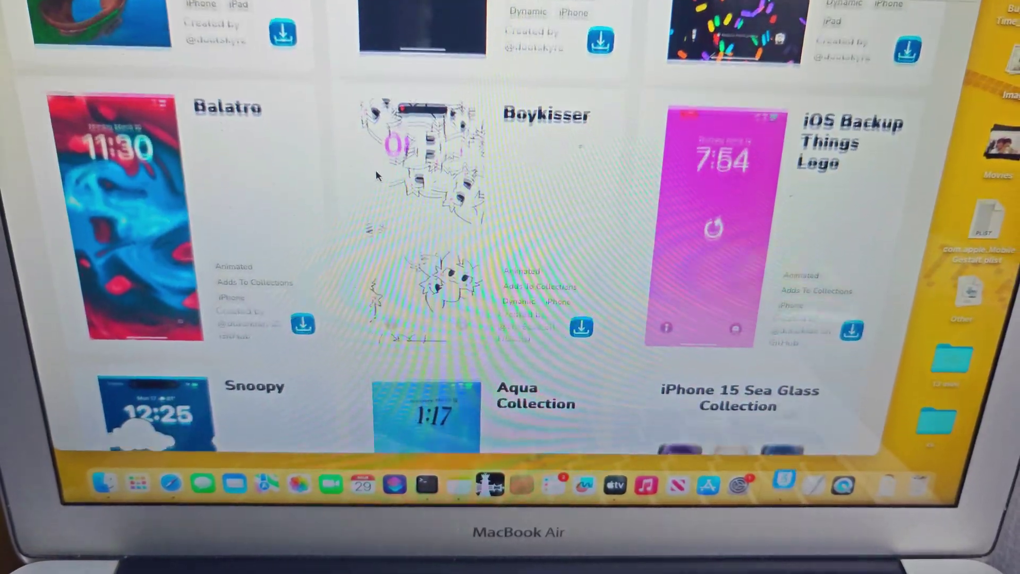
scroll(375, 170, "down", 3)
scroll(375, 174, "down", 2)
scroll(371, 168, "down", 4)
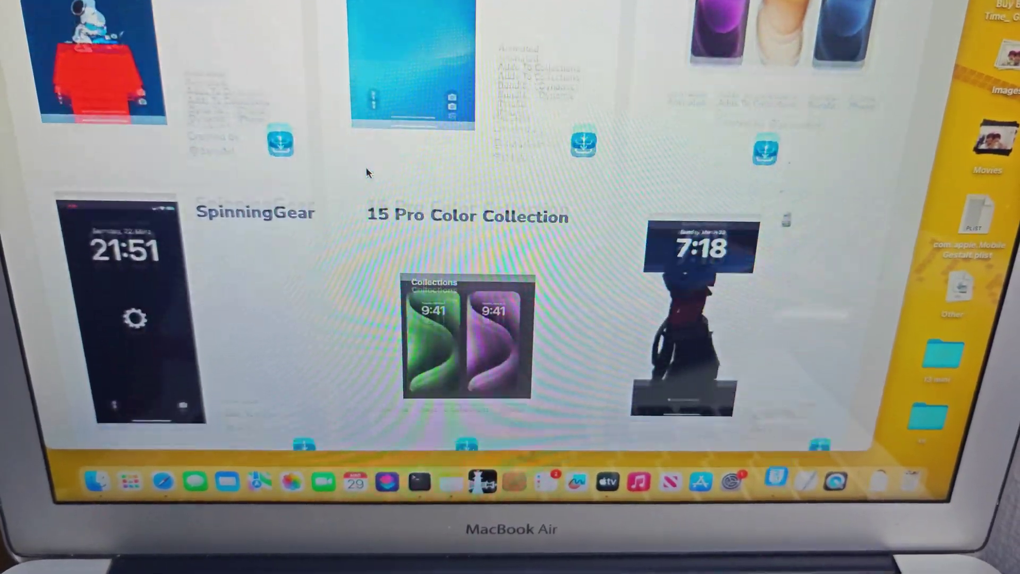
scroll(366, 167, "down", 2)
scroll(366, 170, "down", 3)
scroll(366, 171, "down", 3)
scroll(366, 170, "down", 1)
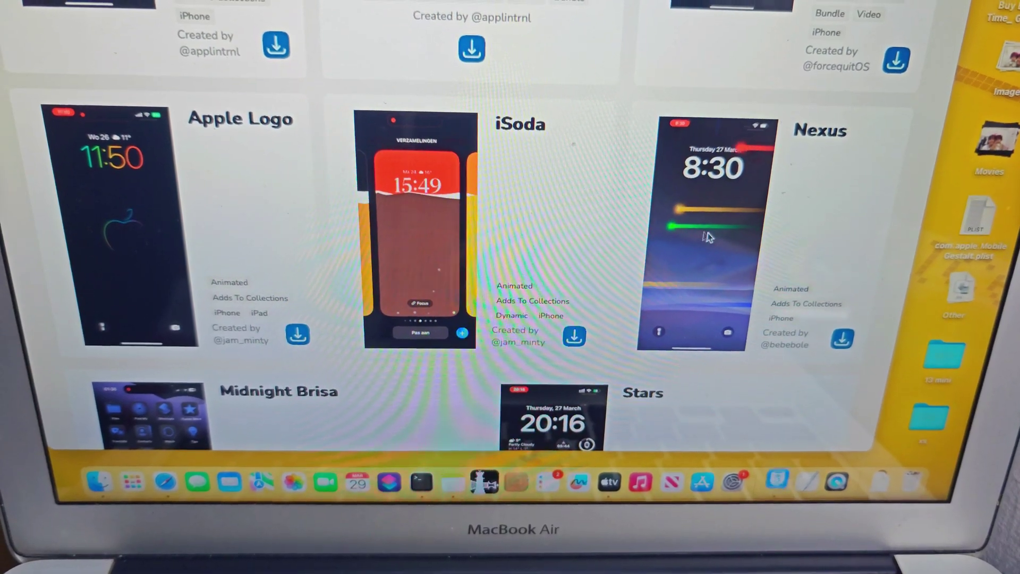
scroll(715, 230, "down", 1)
scroll(714, 230, "down", 4)
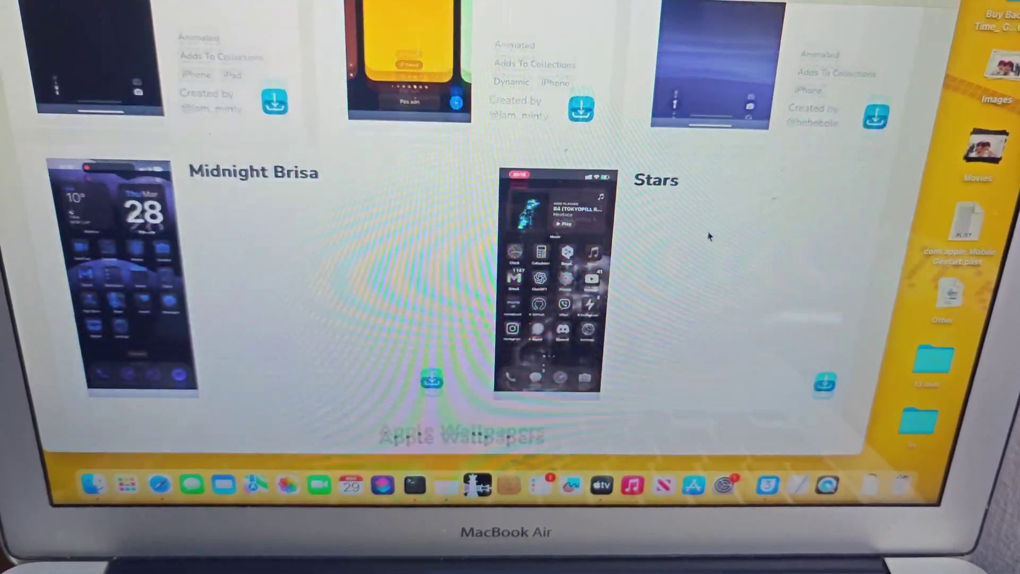
scroll(710, 232, "down", 2)
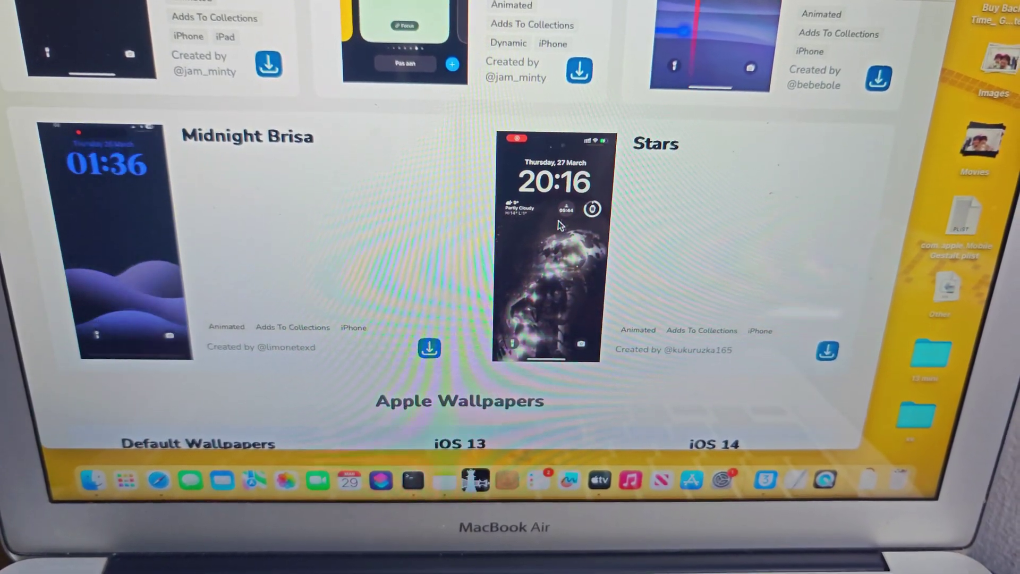
scroll(565, 214, "down", 4)
scroll(562, 215, "down", 3)
scroll(562, 215, "down", 1)
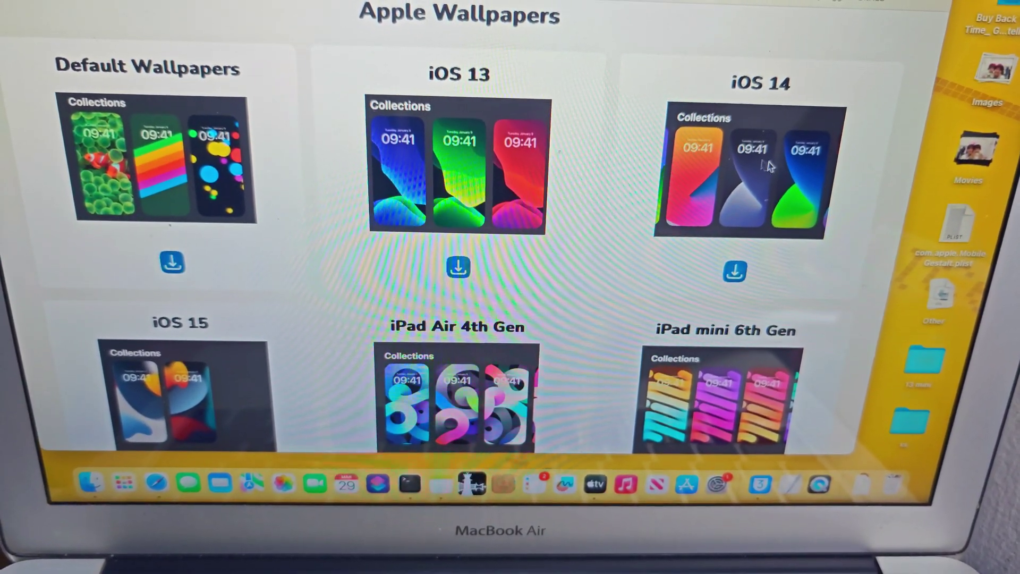
scroll(618, 212, "down", 5)
scroll(607, 199, "up", 1)
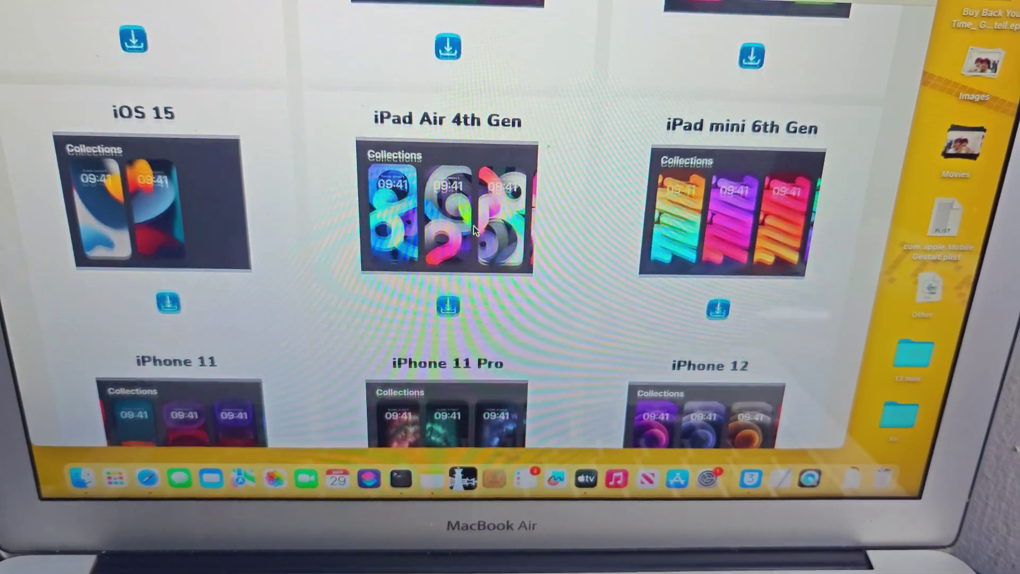
scroll(606, 195, "down", 1)
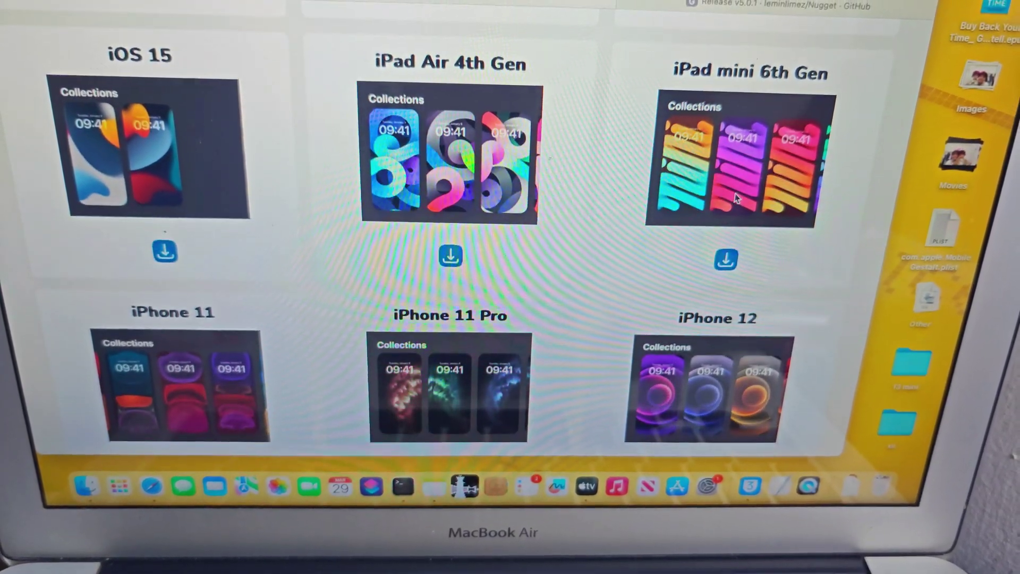
scroll(774, 138, "down", 5)
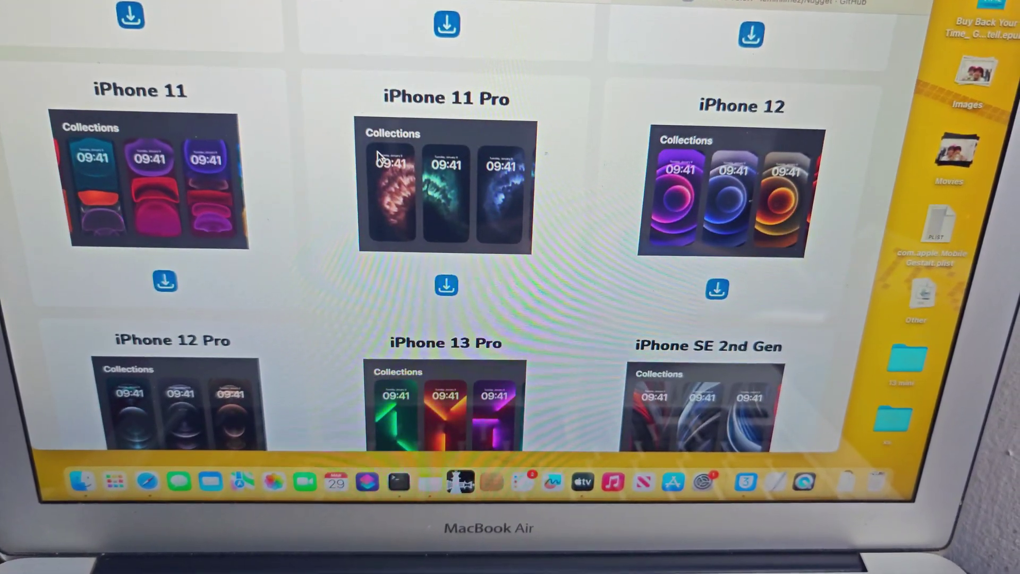
scroll(625, 159, "down", 5)
scroll(626, 160, "down", 3)
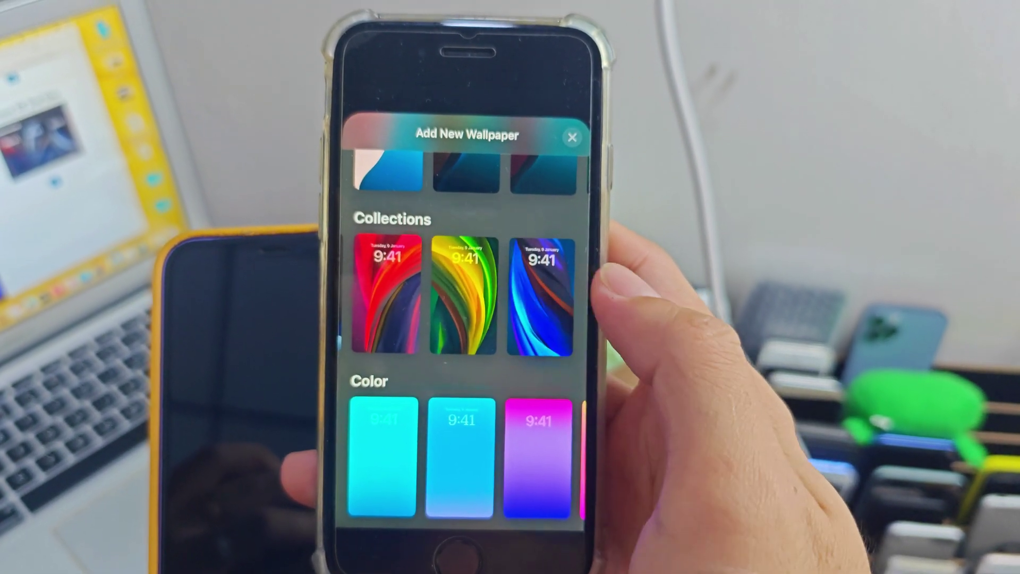
- Pick the blue streaked Collections wallpaper and preview it in Light and Dark
left_click(559, 287)
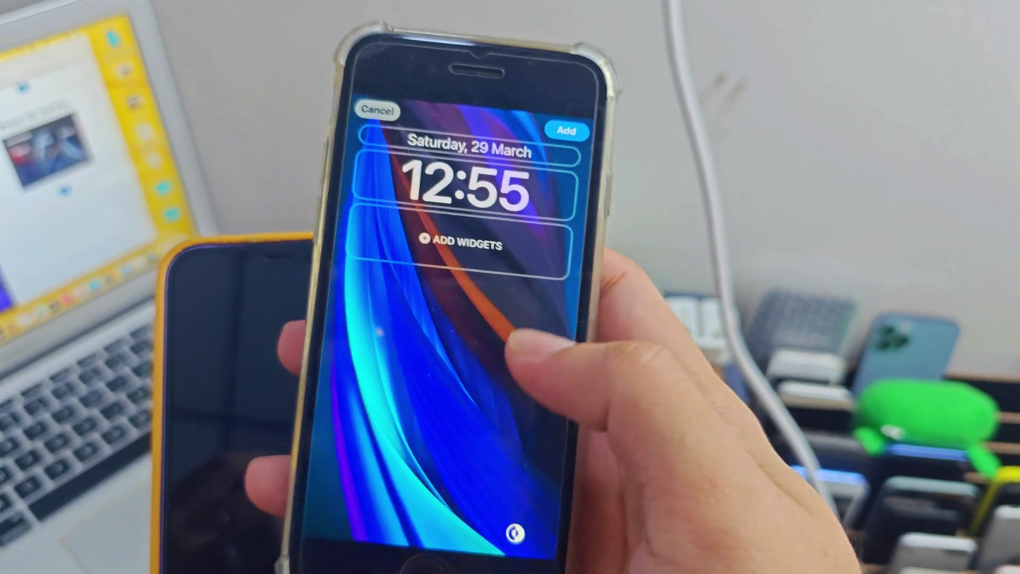
left_click(516, 532)
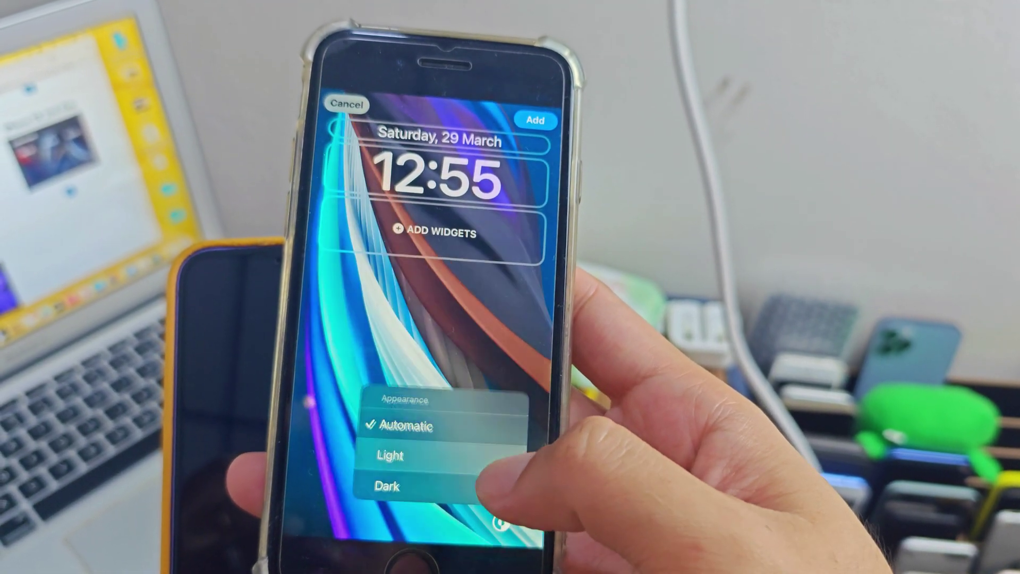
left_click(391, 455)
left_click(503, 523)
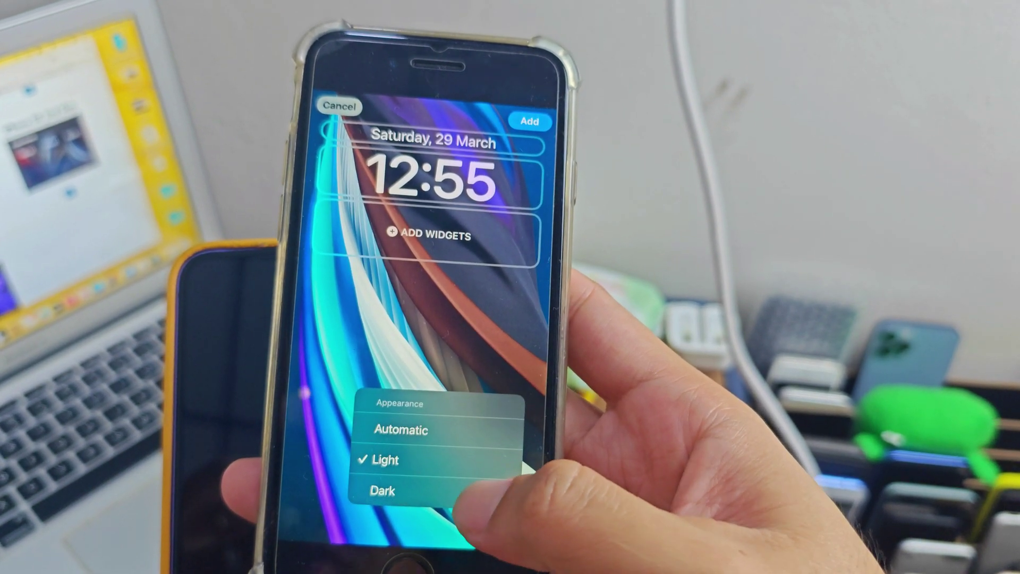
left_click(383, 491)
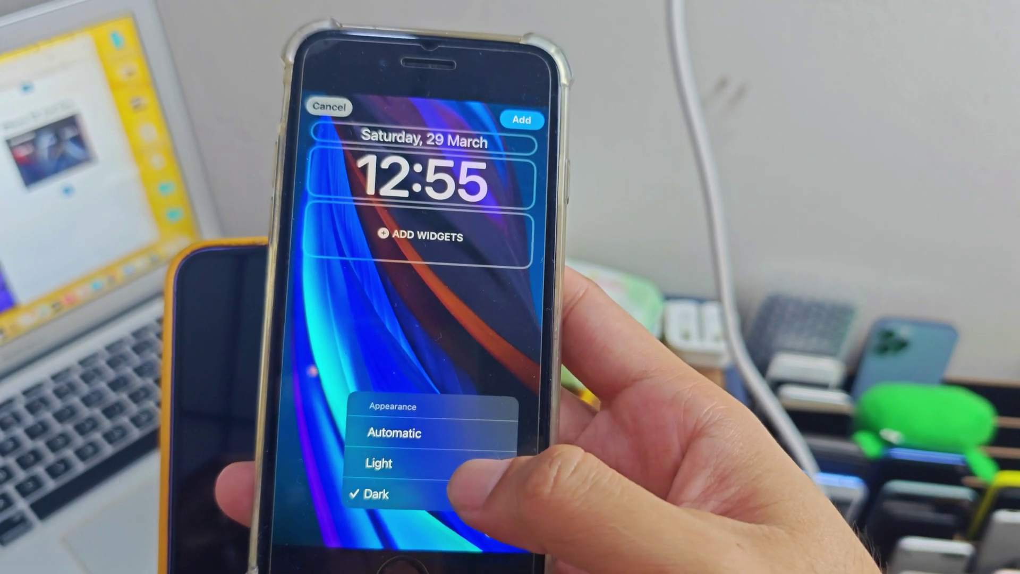
left_click(380, 463)
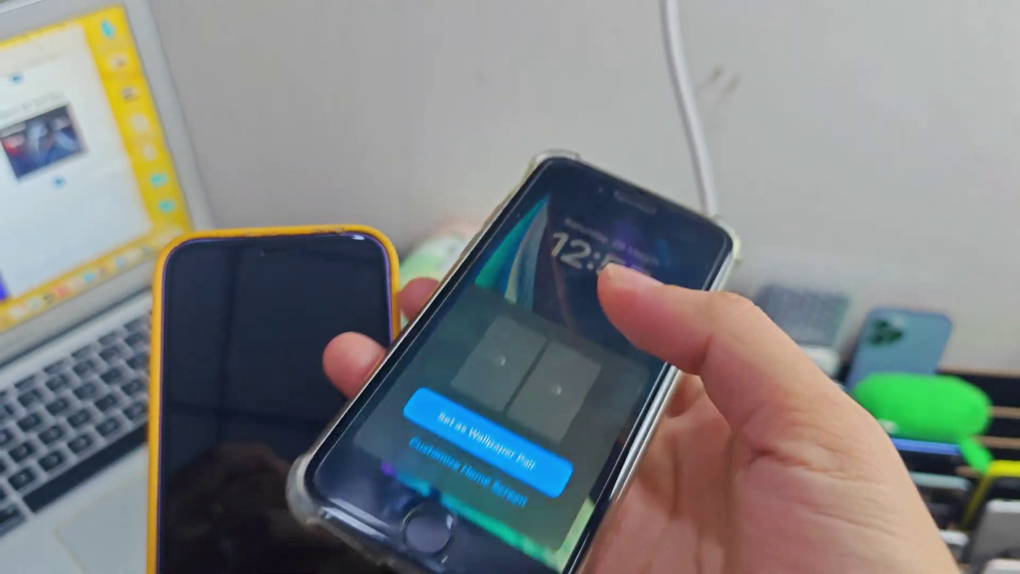
- Set the blue wallpaper pair, unlock the second iPhone by passcode, and dismiss the update alert
left_click(488, 443)
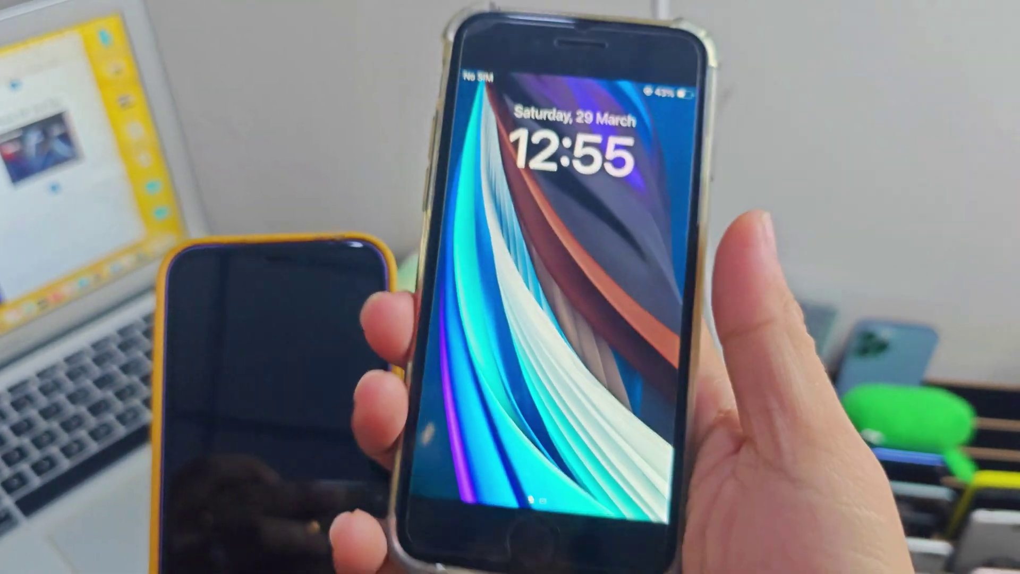
left_click(487, 550)
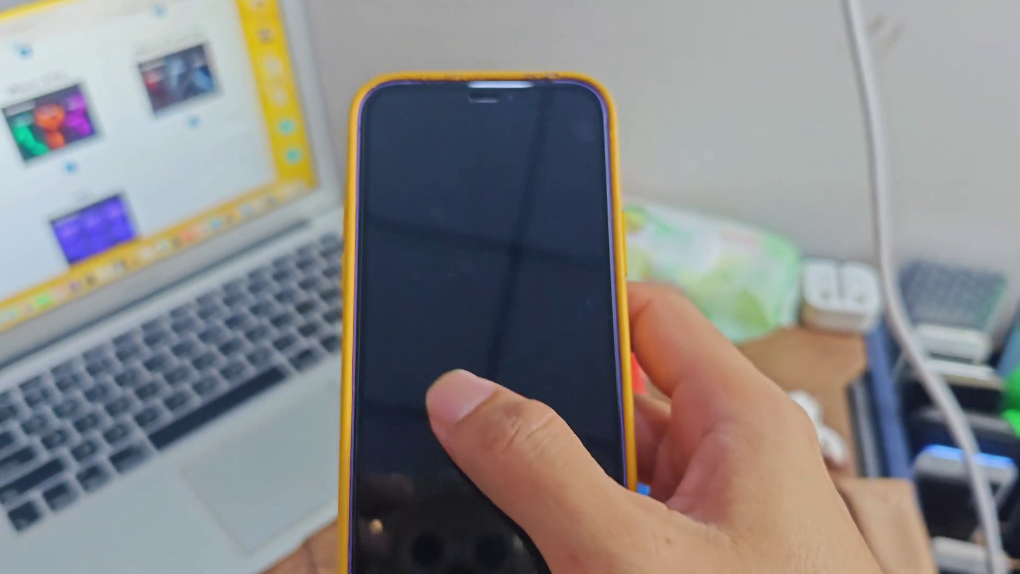
left_click(471, 399)
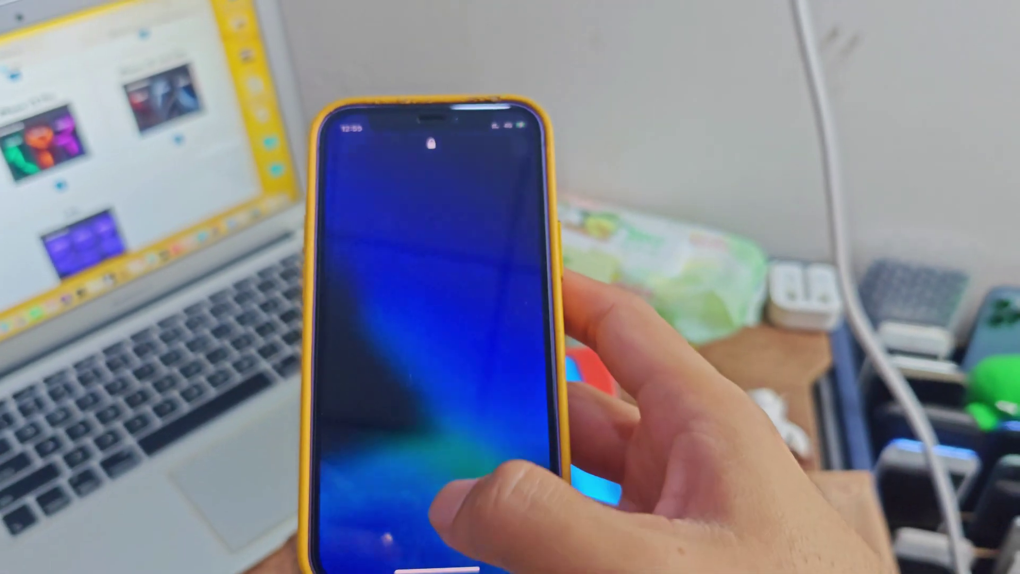
left_click_drag(478, 518, 478, 279)
left_click(471, 251)
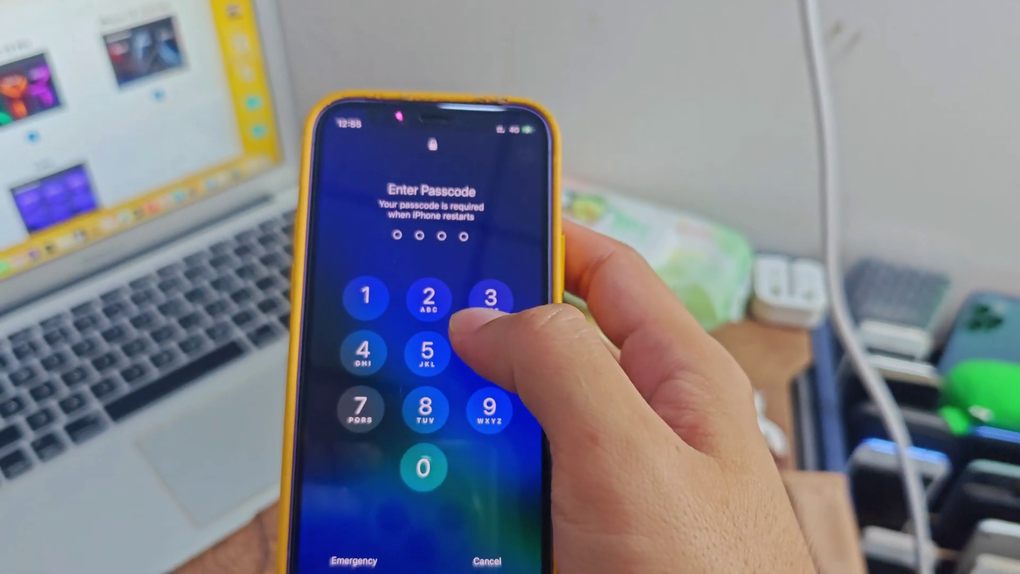
left_click(408, 302)
left_click(407, 414)
left_click(470, 303)
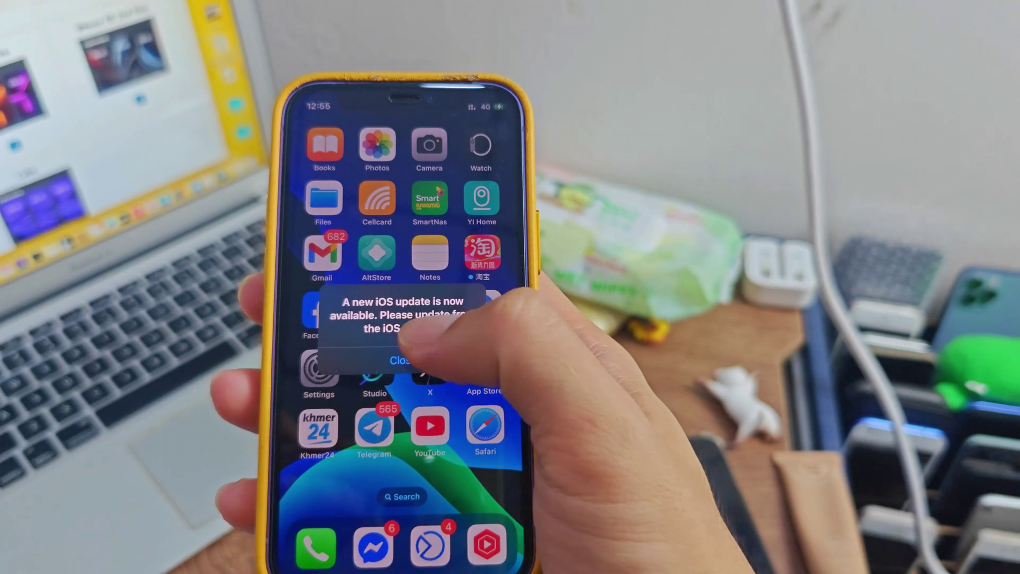
left_click(416, 359)
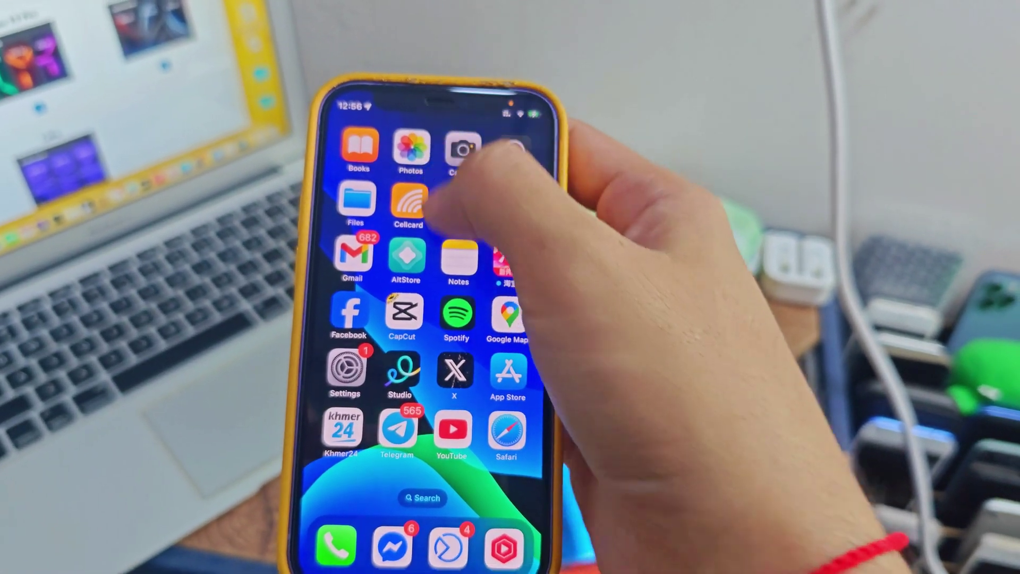
- Pull down the iPhone's notification view
left_click_drag(447, 112, 471, 335)
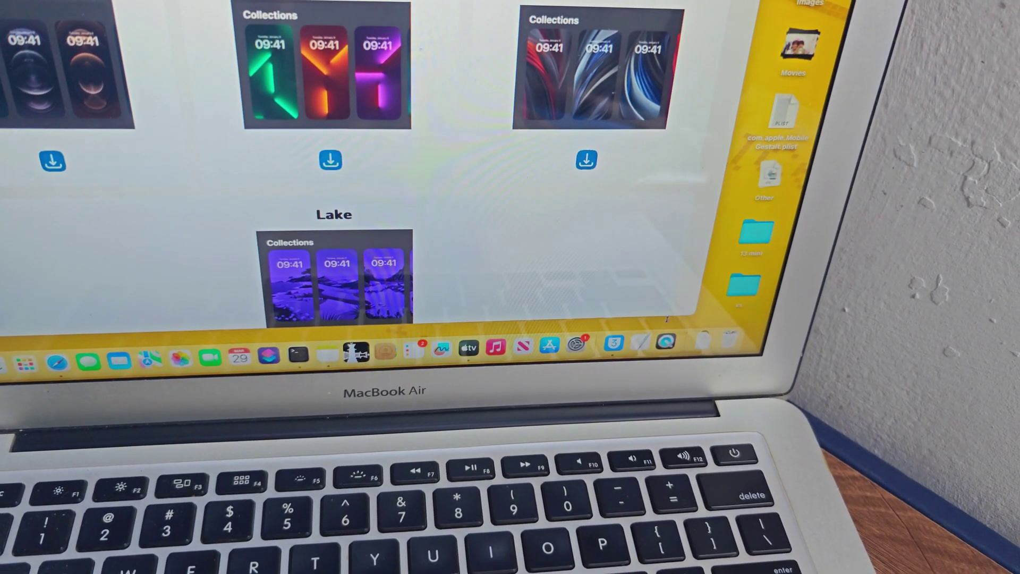
- Show the Posterboard page and its help note on where imported wallpapers appear
left_click(700, 323)
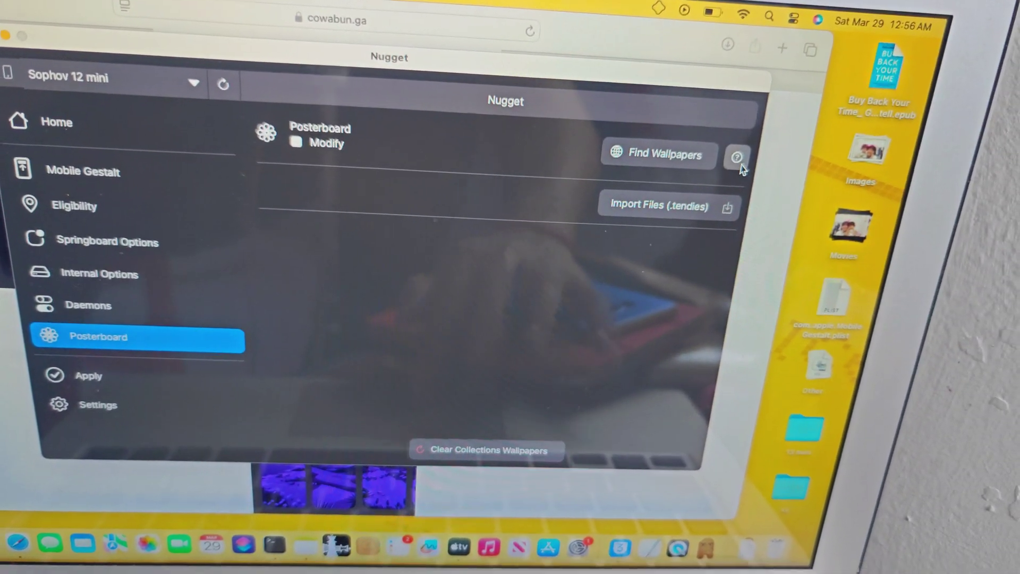
left_click(839, 129)
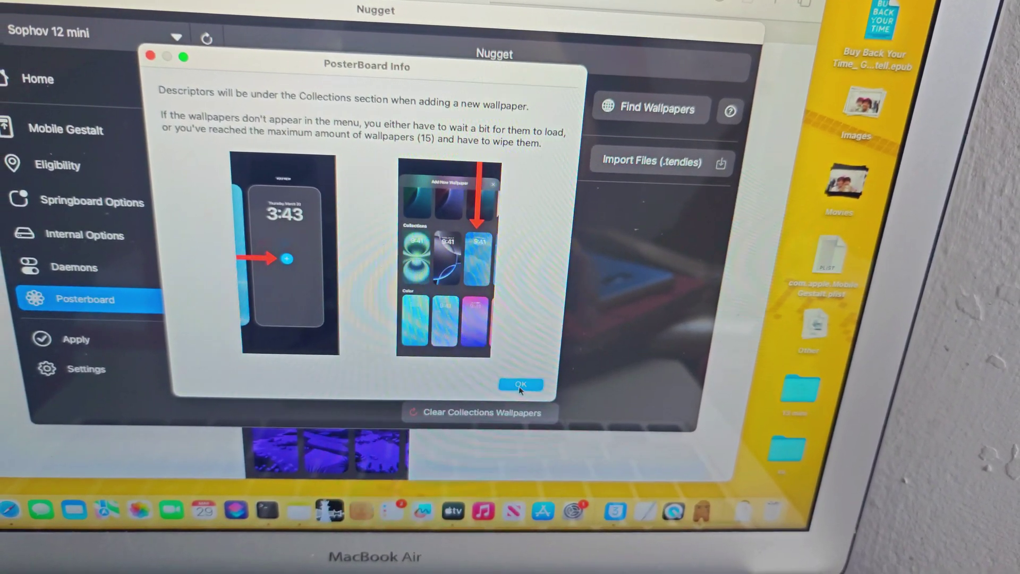
- Dismiss the Posterboard info sheet and go to Nugget's Apply page
left_click(518, 386)
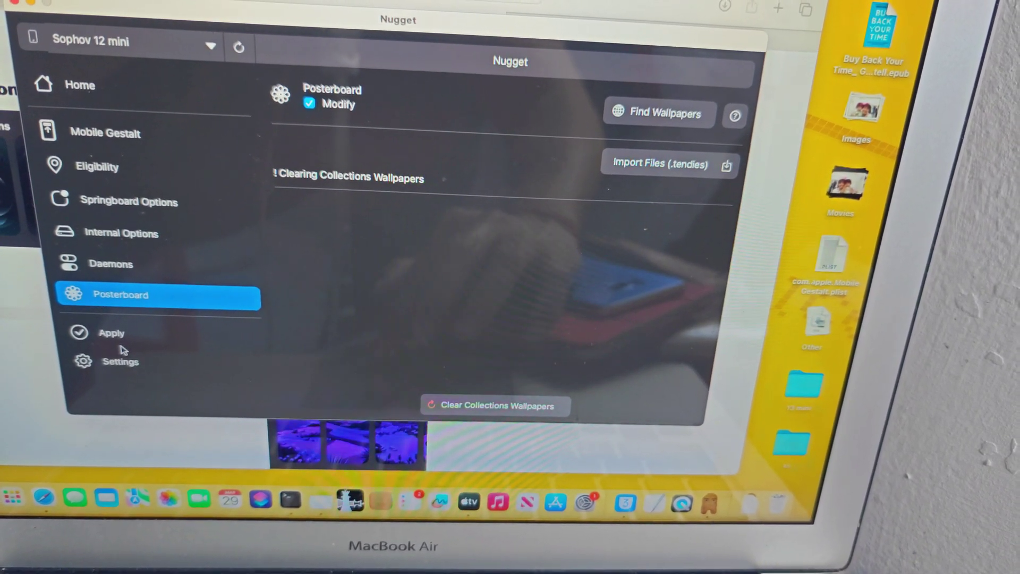
left_click(109, 328)
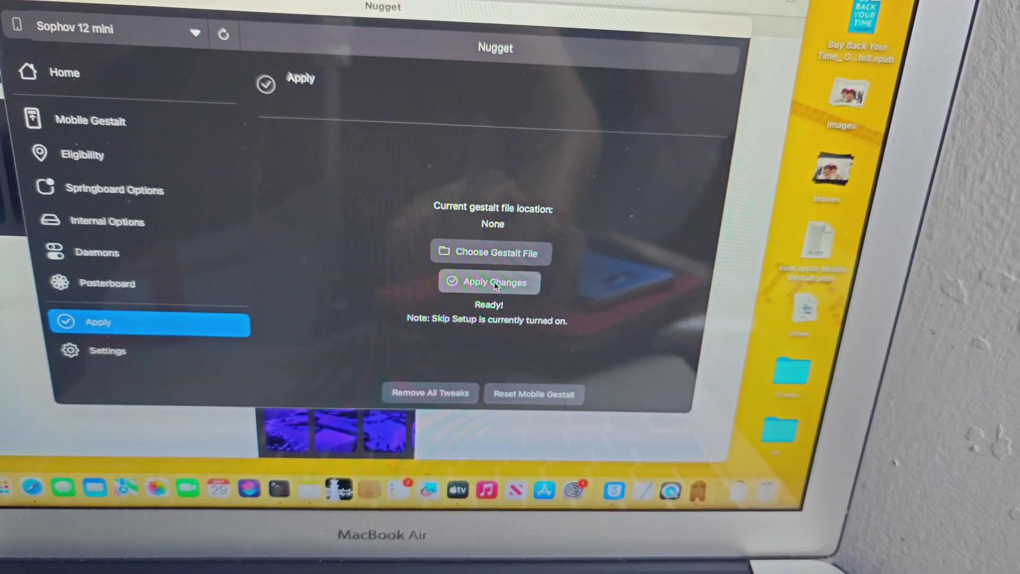